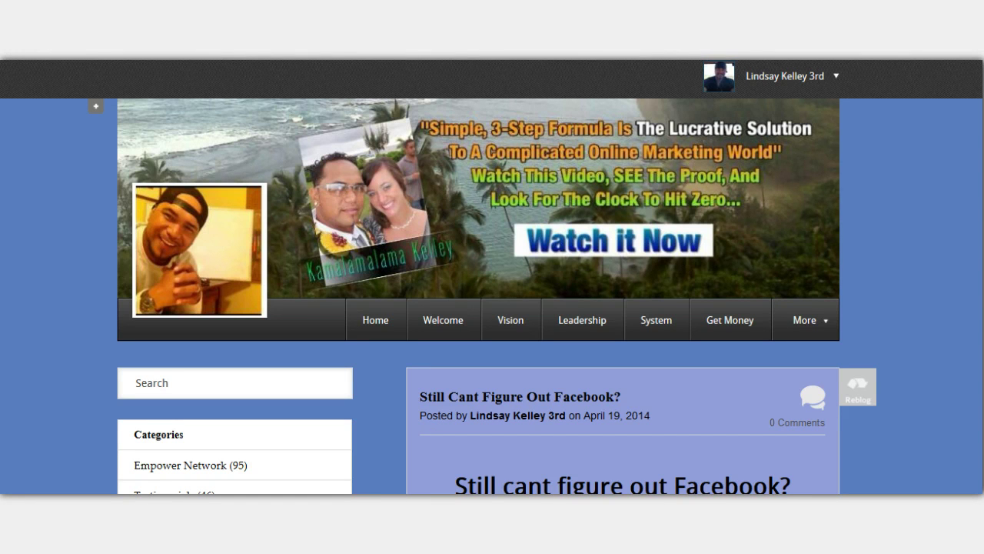
Step: Scroll up and down through the blog page to review its content
mouse_move(529, 188)
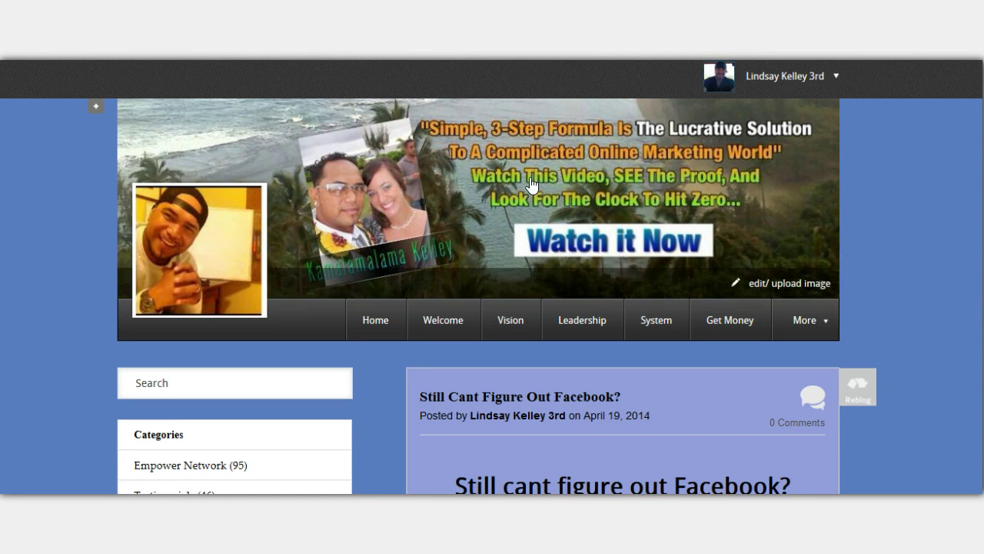
scroll(452, 188, down, 10)
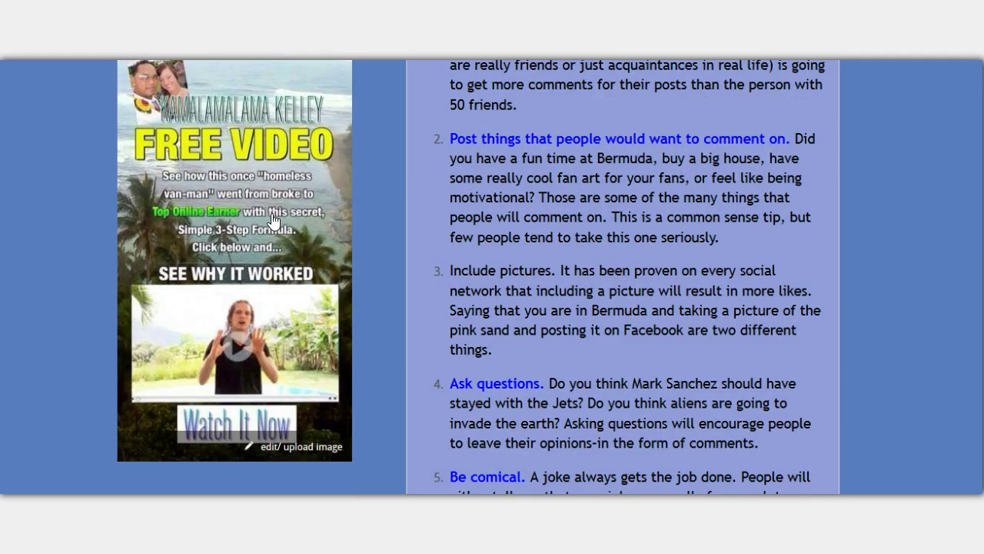
scroll(323, 208, down, 5)
scroll(375, 219, up, 15)
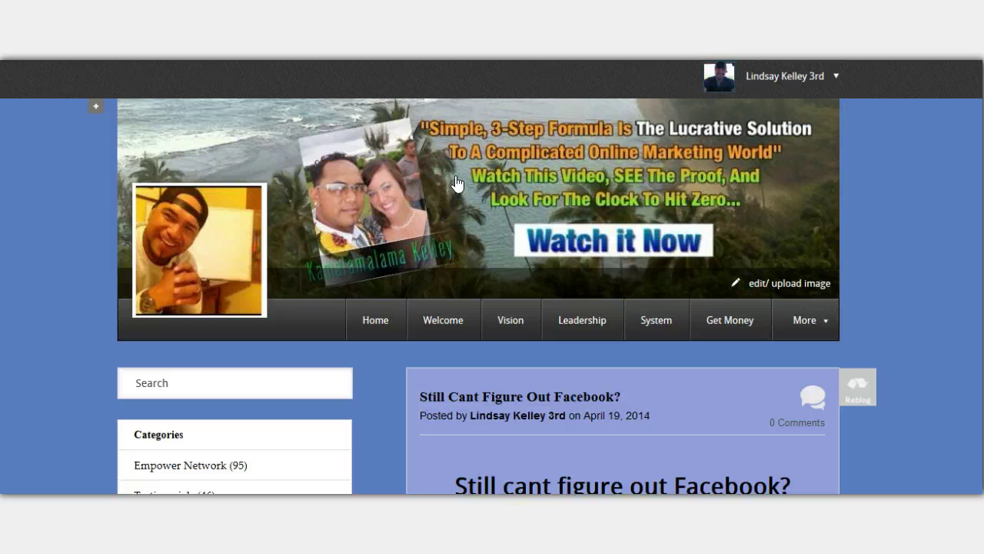
scroll(457, 182, down, 3)
scroll(457, 182, up, 3)
scroll(323, 265, down, 15)
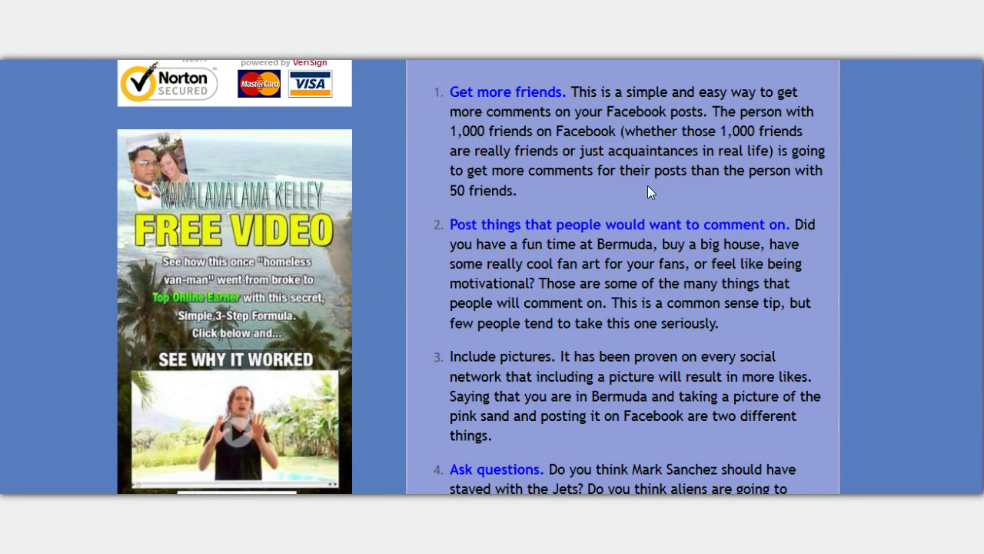
scroll(657, 204, up, 10)
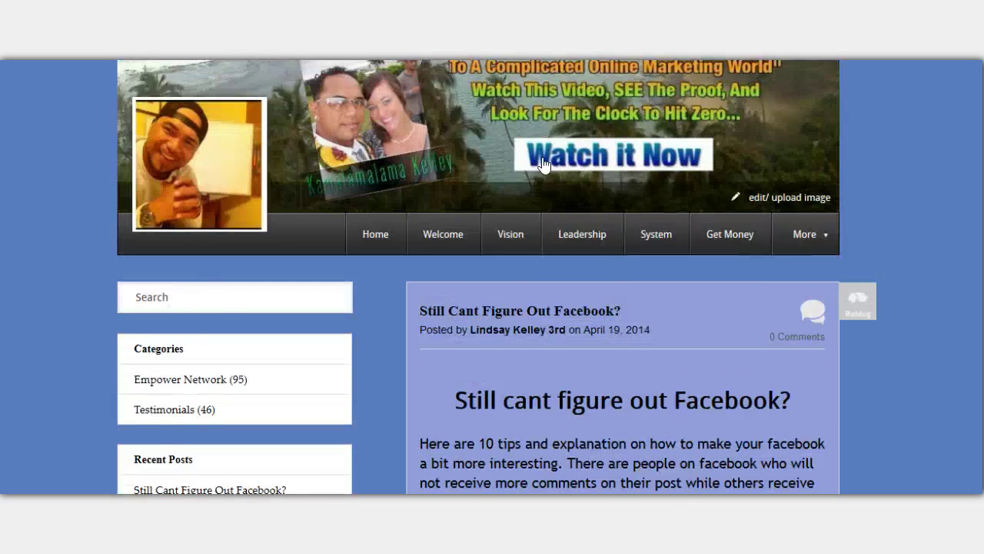
scroll(530, 199, down, 15)
scroll(530, 202, down, 15)
scroll(530, 194, up, 15)
scroll(532, 192, up, 10)
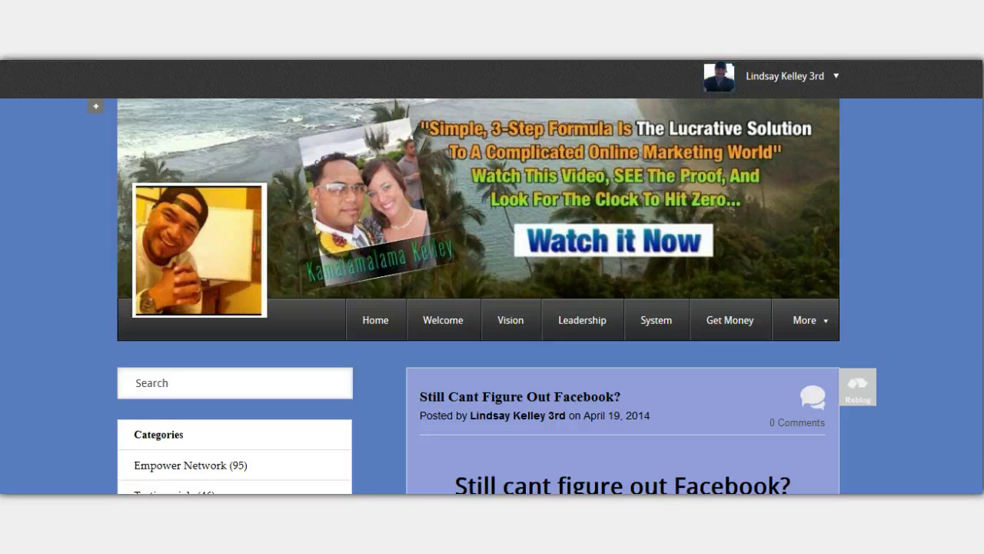
mouse_move(537, 196)
mouse_move(160, 107)
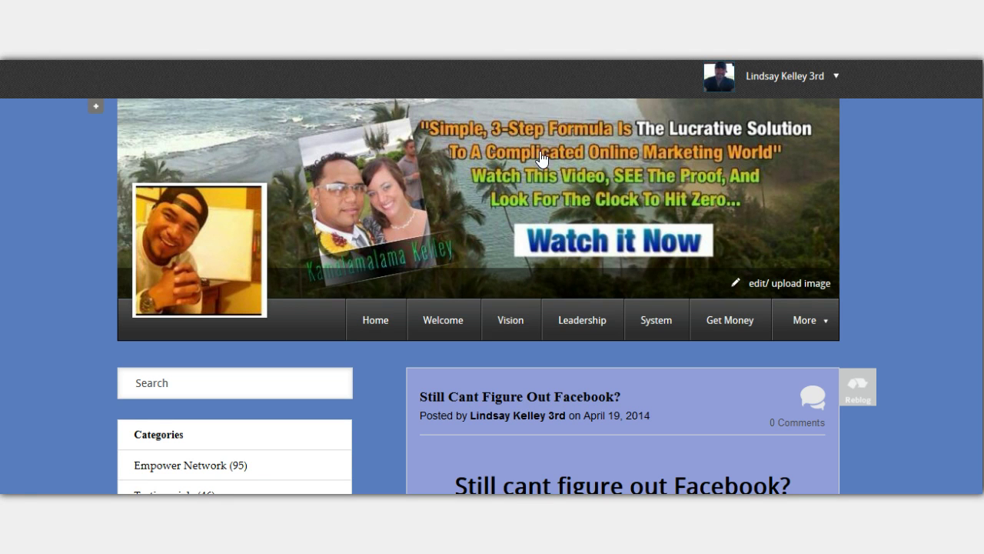
mouse_move(235, 234)
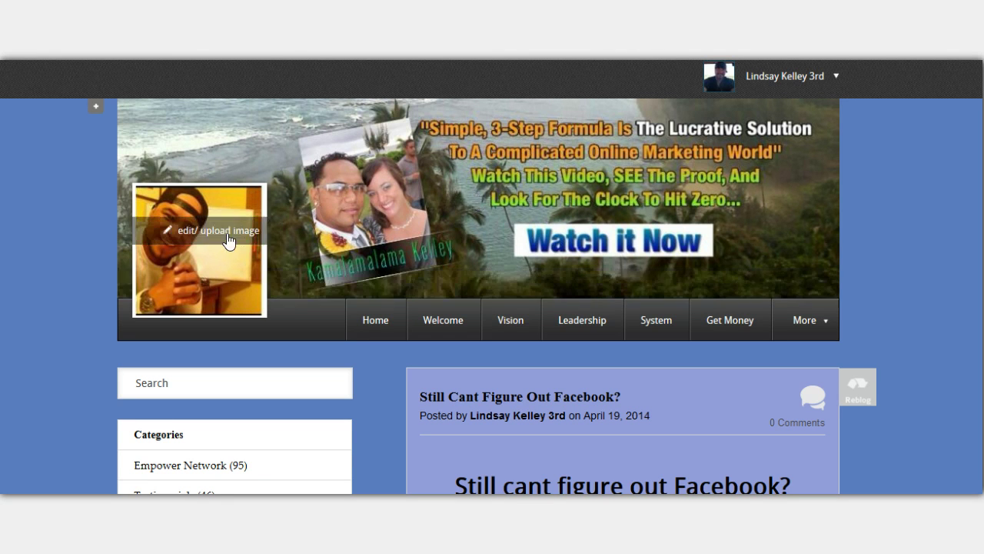
scroll(246, 263, down, 10)
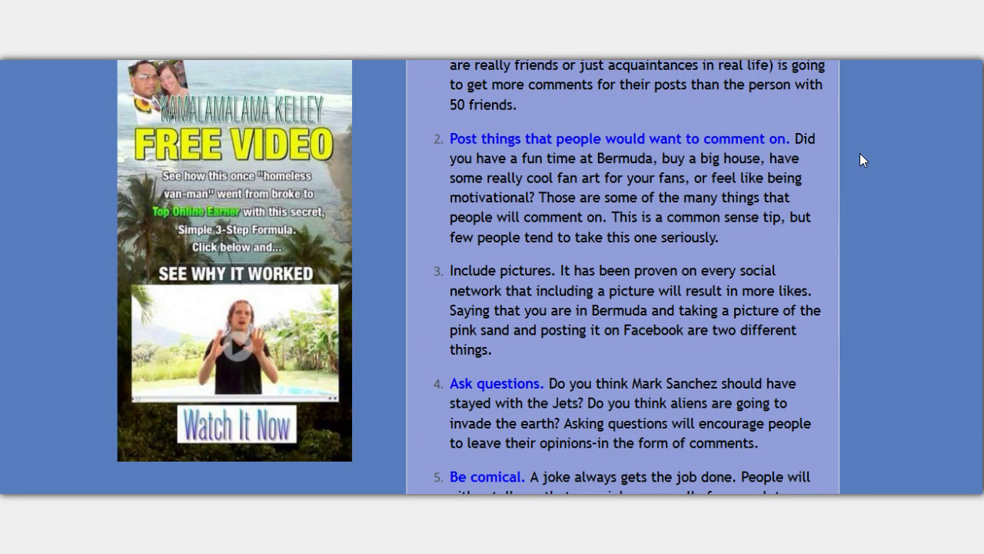
scroll(843, 191, up, 5)
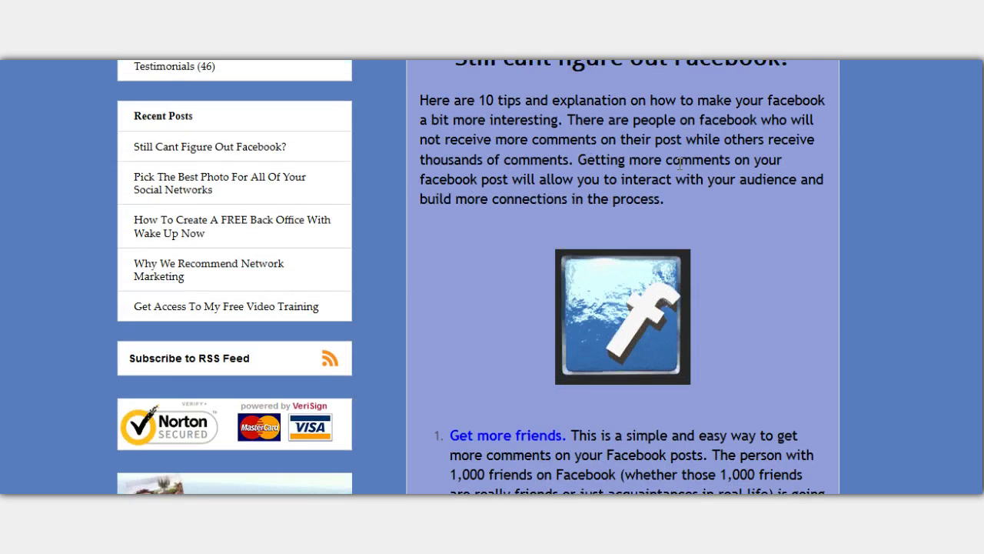
scroll(670, 187, up, 5)
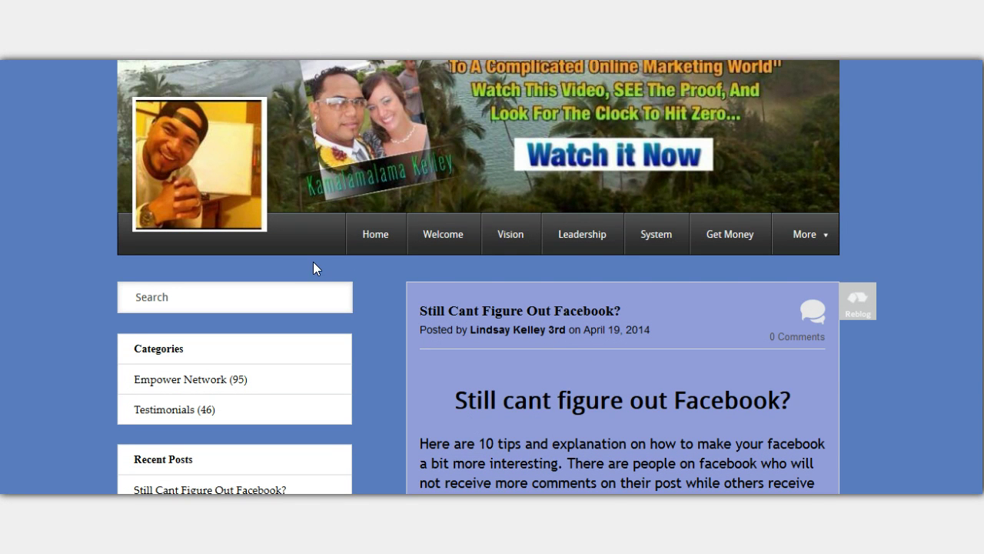
scroll(315, 180, up, 2)
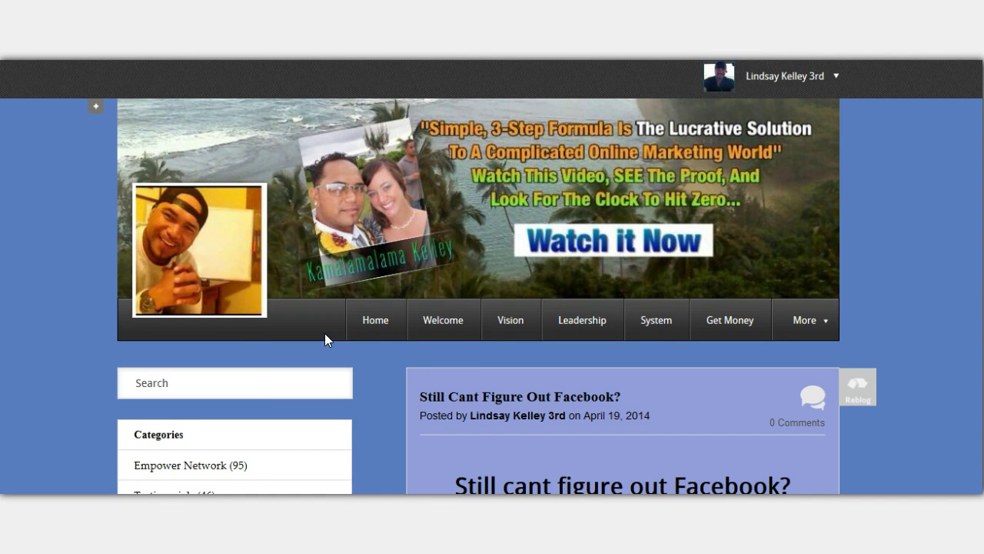
Step: Expand the blog's customization panel and scroll up to the colour, font and sidebar settings
click(96, 113)
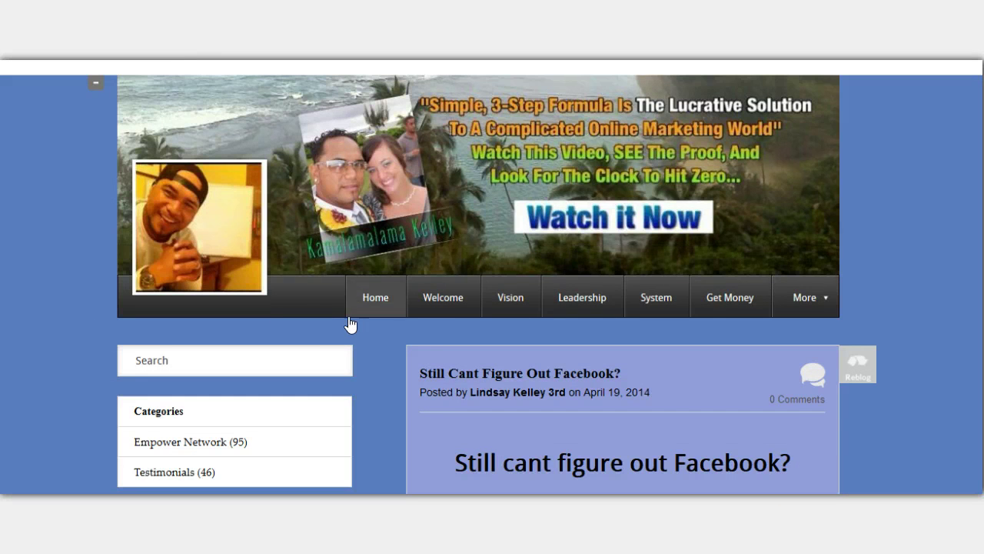
scroll(101, 317, down, 3)
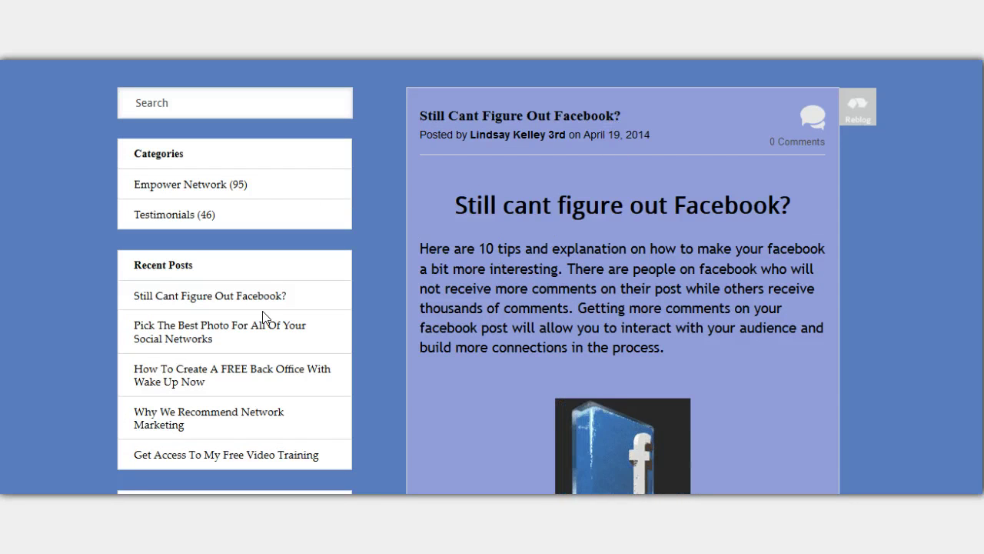
scroll(333, 329, up, 5)
scroll(329, 332, up, 3)
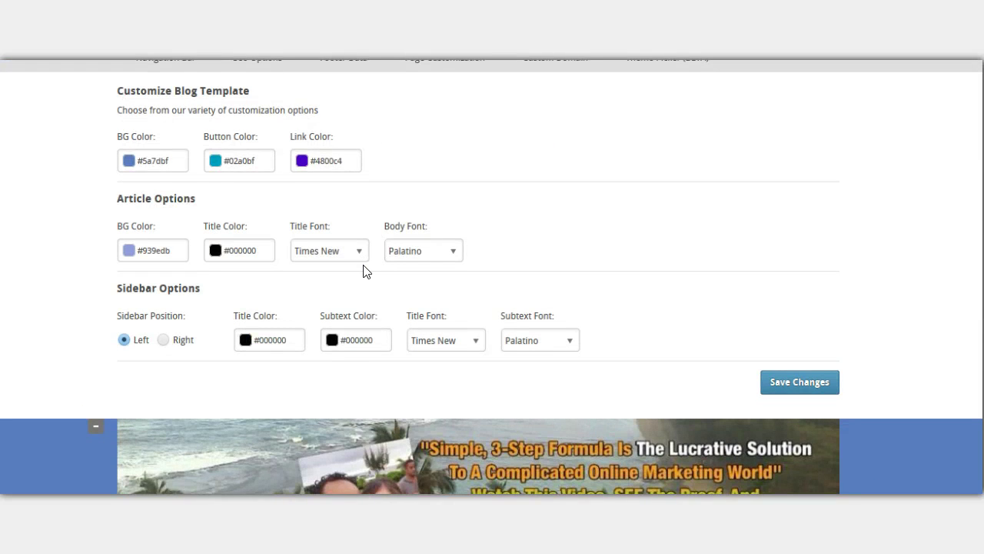
scroll(362, 264, up, 2)
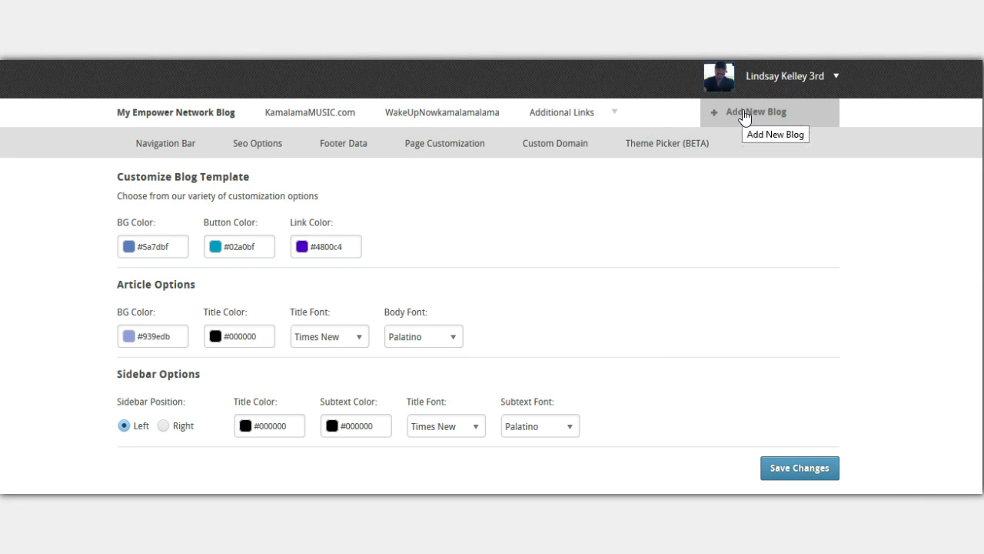
mouse_move(620, 115)
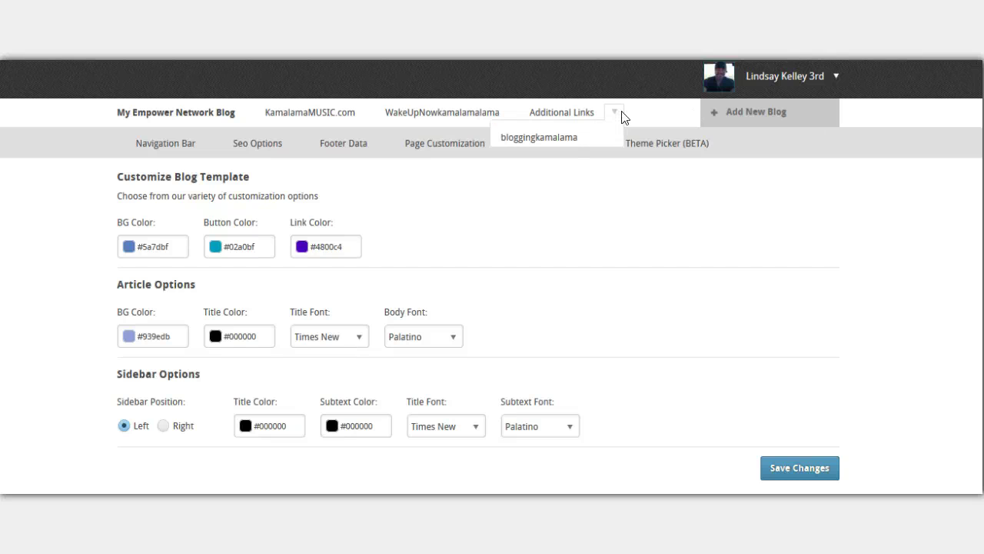
Step: Add a new blog and enter 'Kamalamalamablog' as its Friendly Blog Name
click(758, 115)
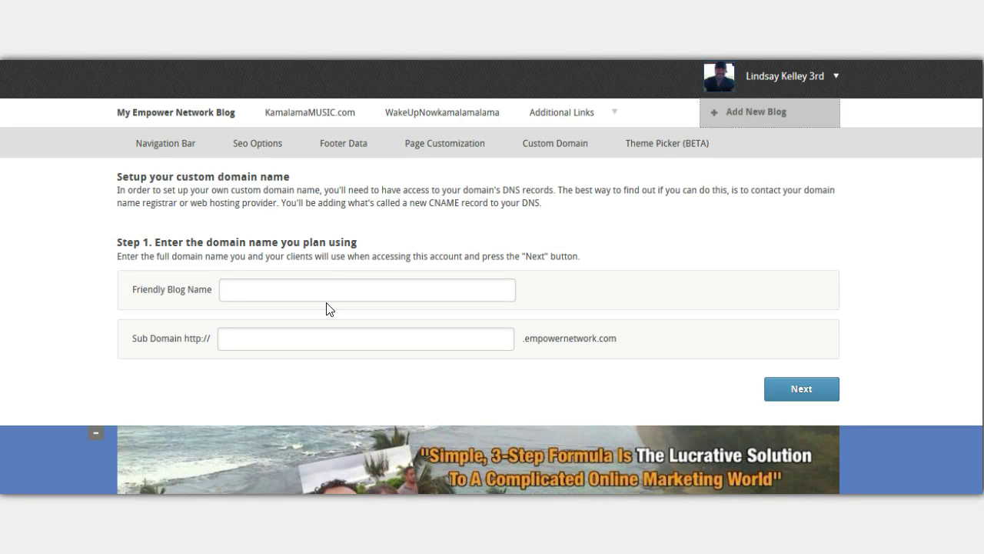
click(278, 284)
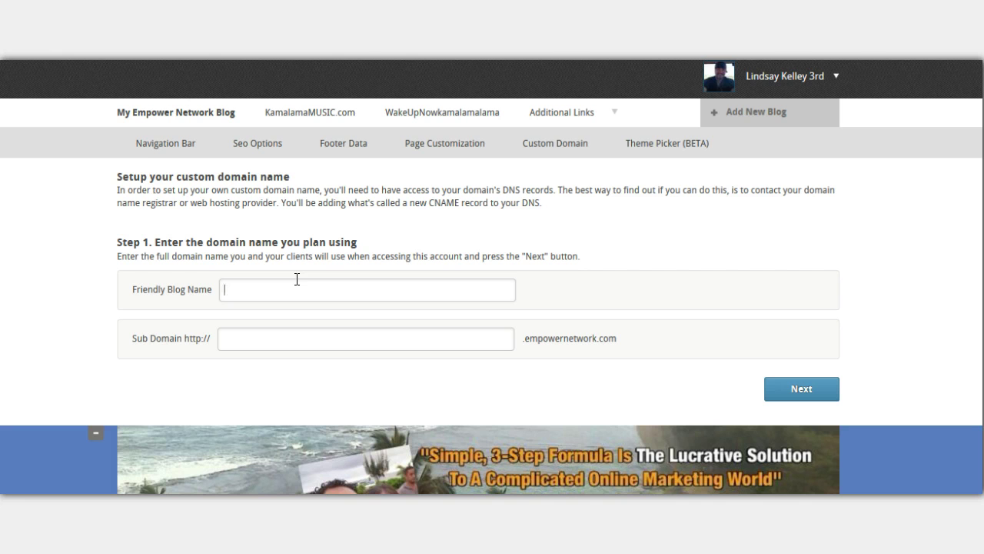
text(Kam)
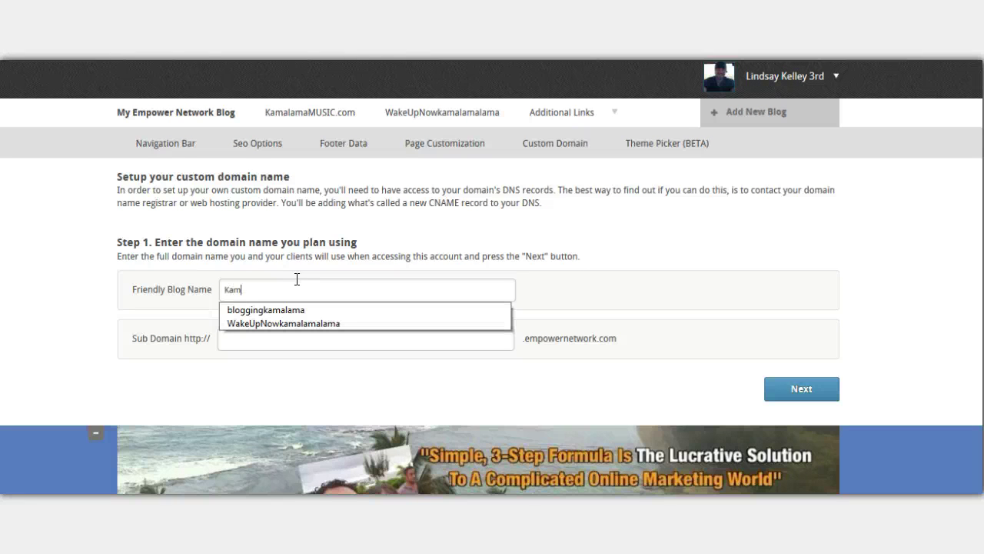
text(alamalama)
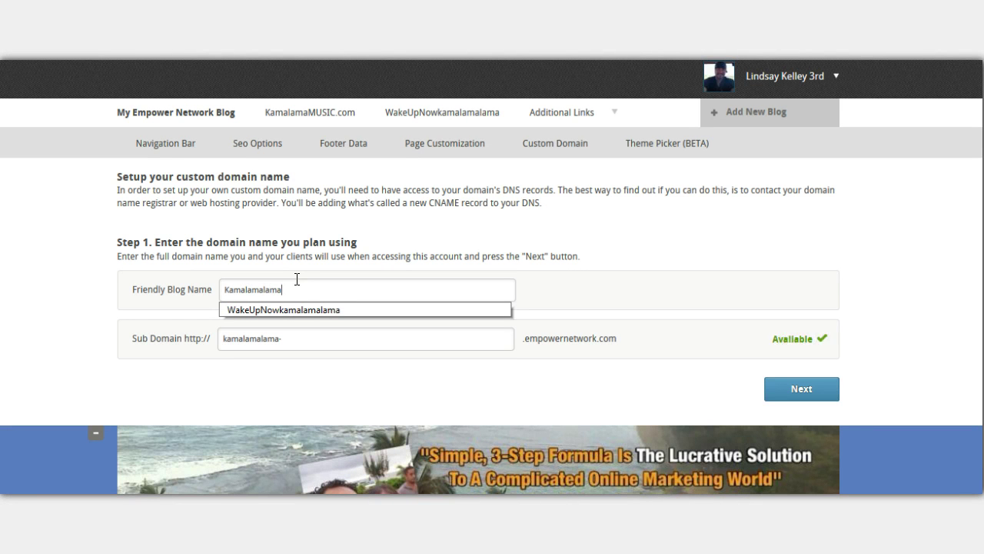
text(blog)
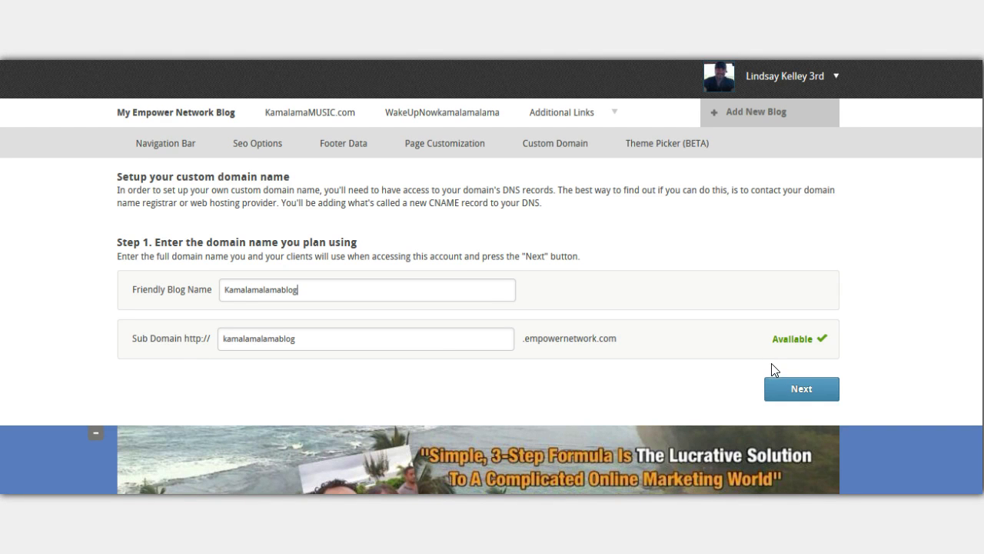
click(802, 390)
scroll(805, 396, down, 2)
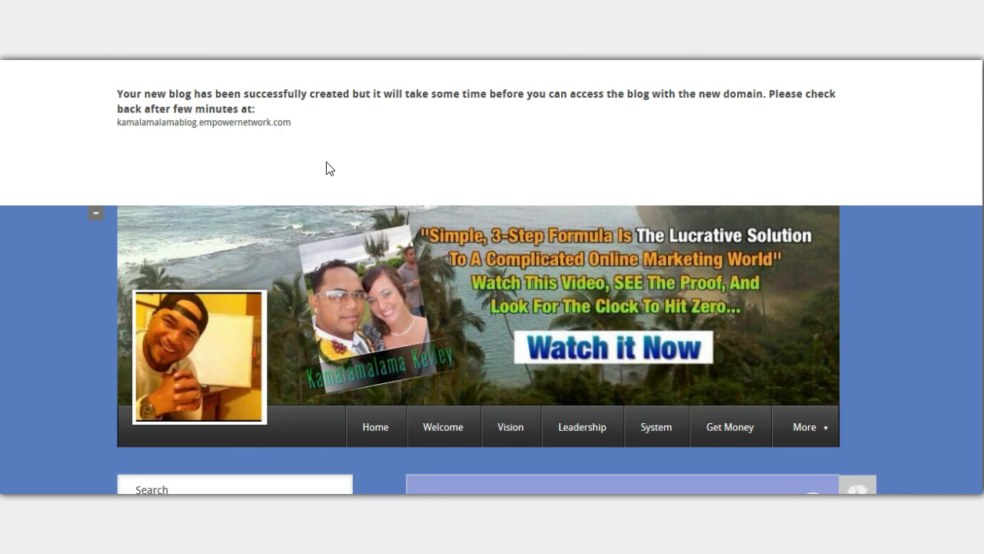
scroll(326, 168, up, 2)
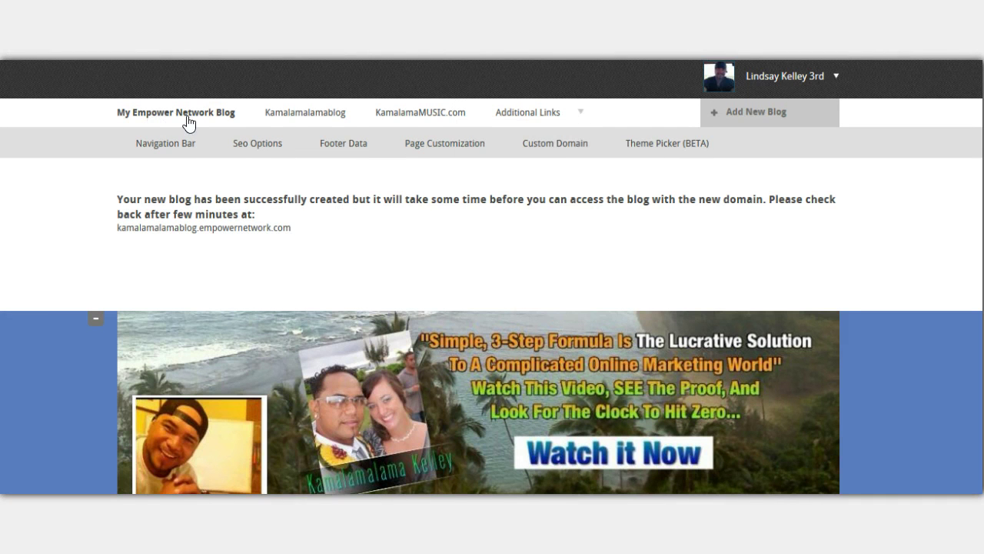
mouse_move(514, 121)
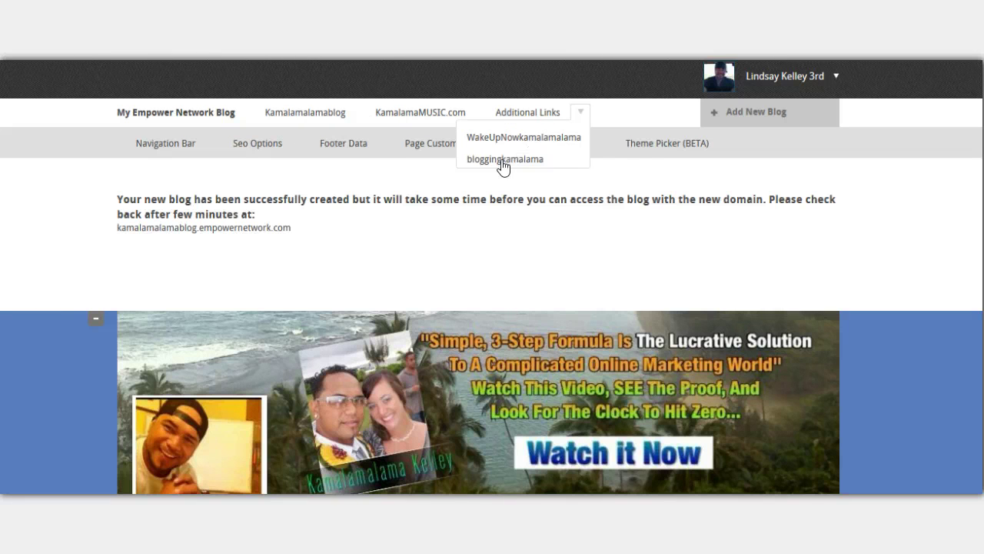
Step: Open the Kamalamalamablog link and retry loading after the Server not found error
click(332, 116)
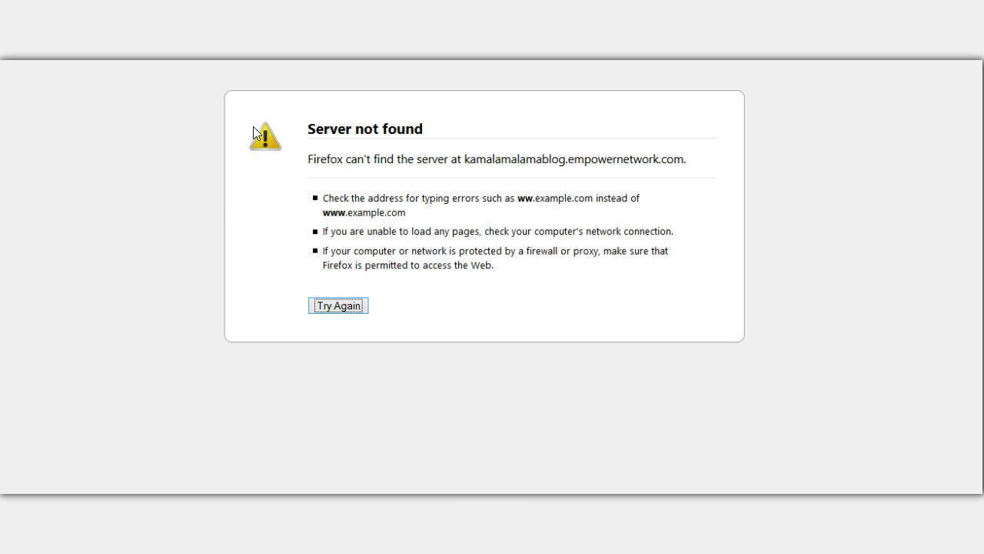
key(Return)
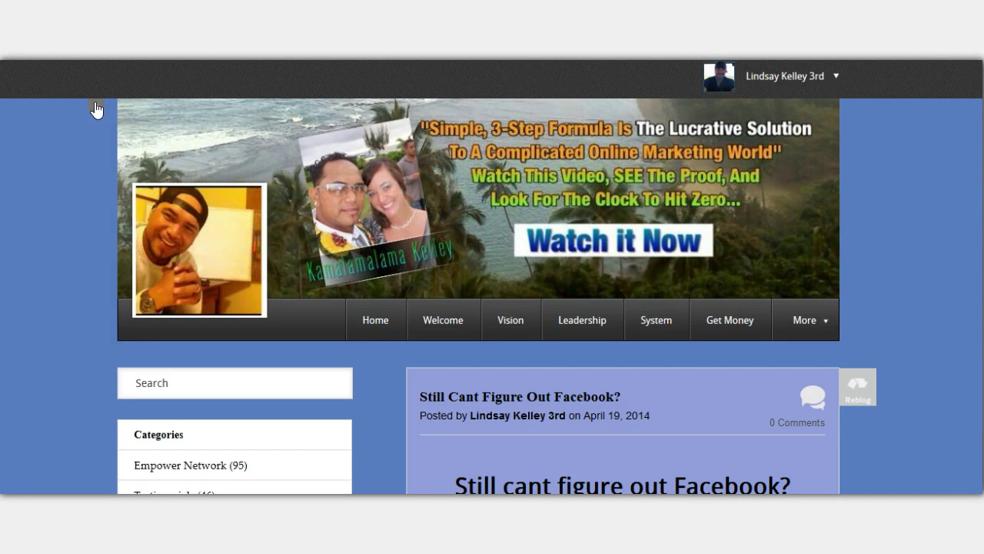
Step: Expand the Customize Blog Template panel for My Empower Network Blog
mouse_move(139, 129)
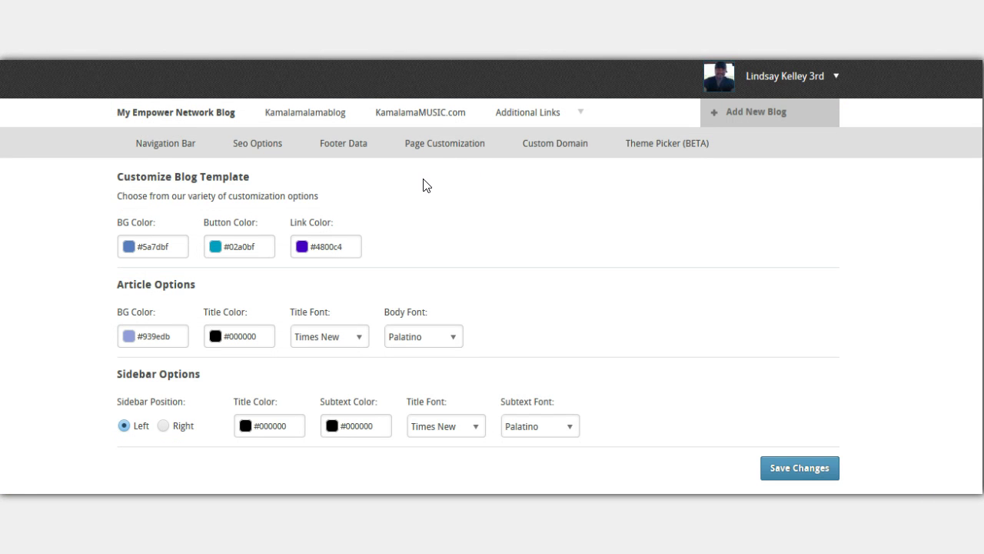
Step: Open the brown KamalamaMUSIC.com blog and scroll through its page
click(434, 119)
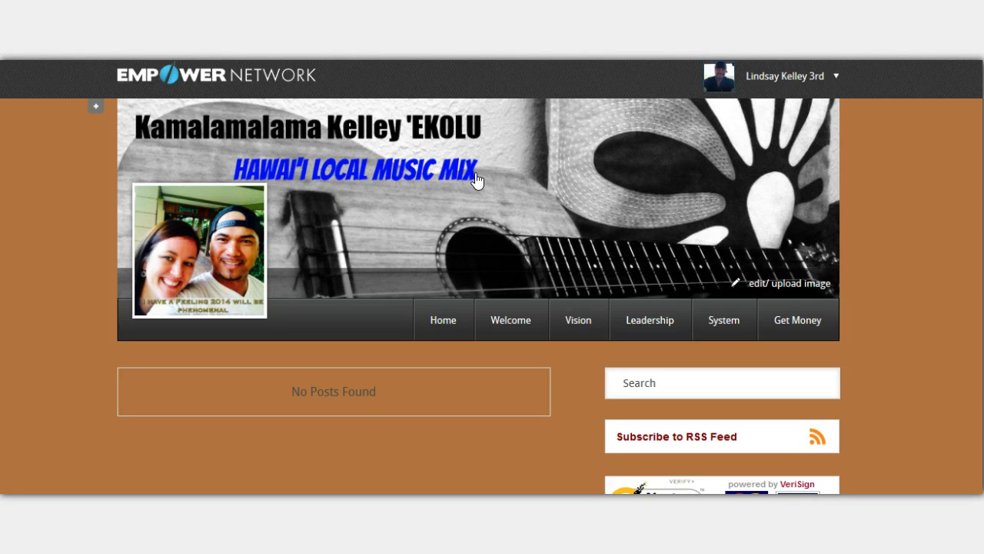
scroll(473, 189, down, 3)
scroll(484, 186, down, 5)
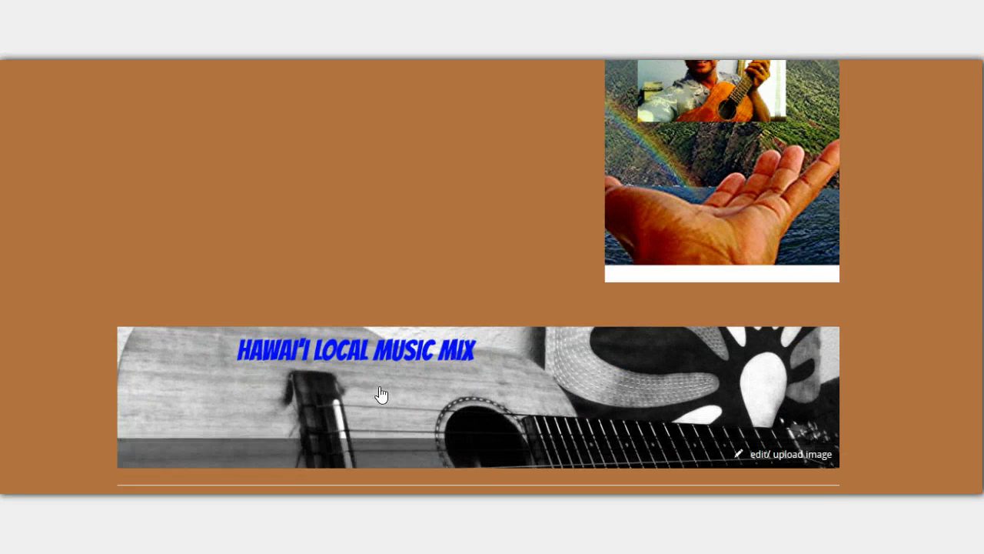
scroll(418, 388, up, 1)
scroll(417, 389, up, 8)
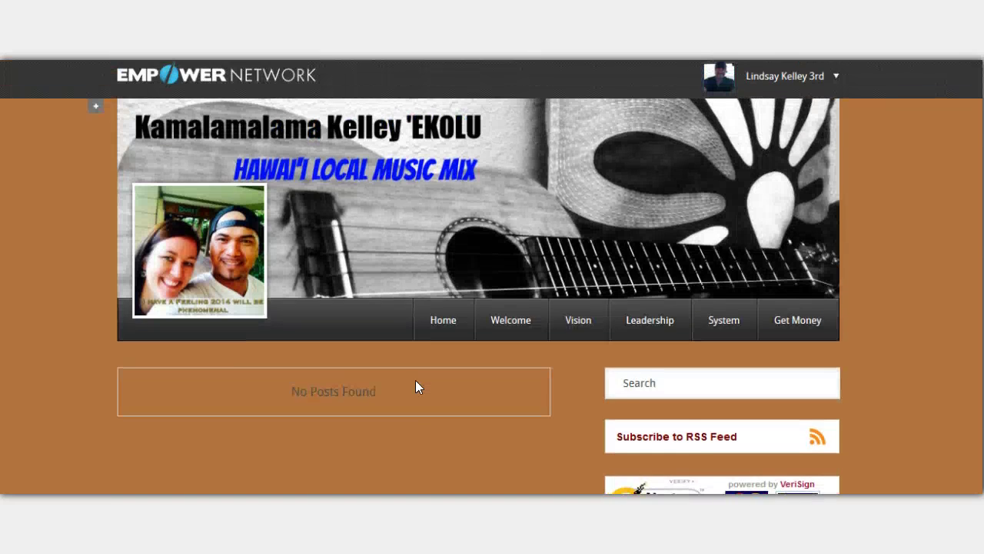
scroll(416, 380, down, 2)
scroll(429, 359, down, 3)
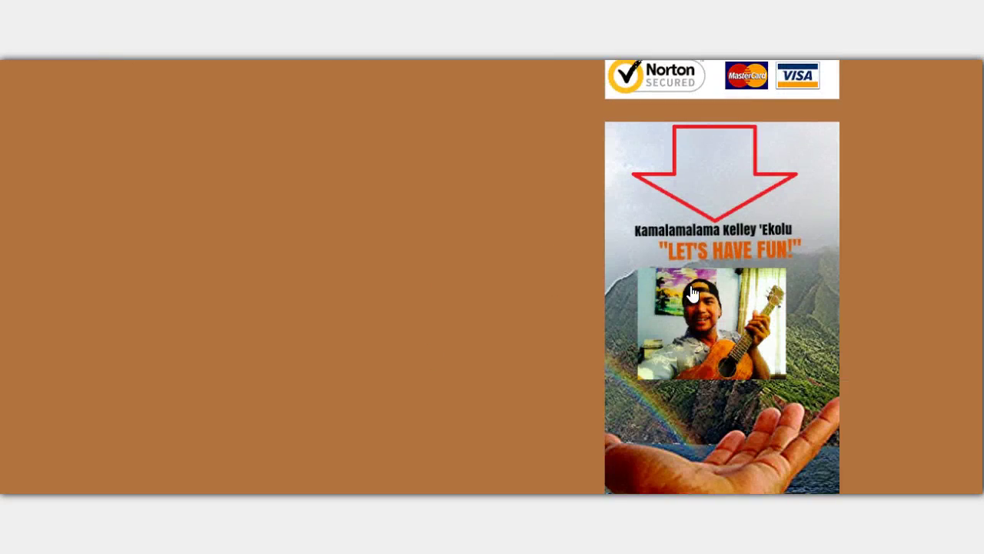
scroll(442, 319, up, 4)
scroll(441, 320, up, 1)
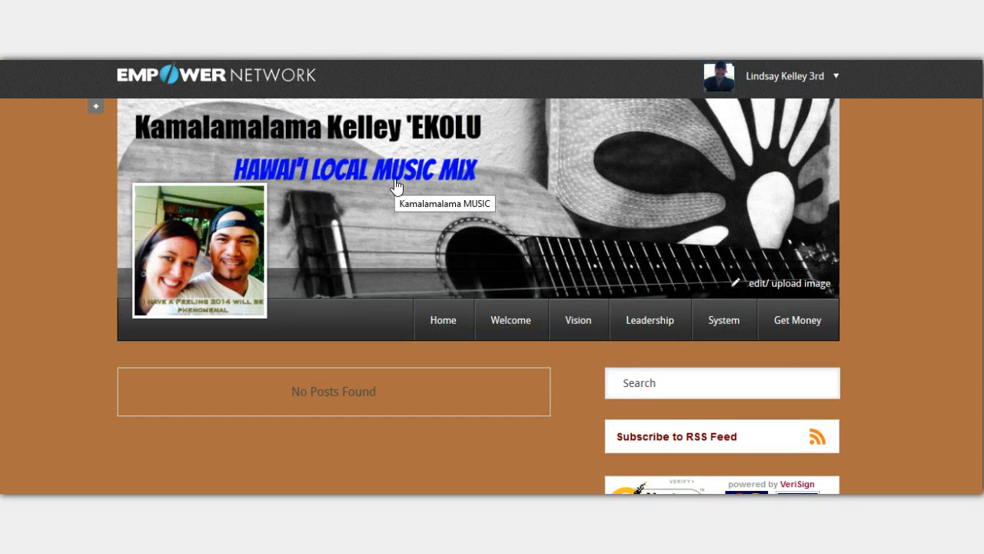
scroll(394, 187, down, 4)
scroll(395, 185, up, 3)
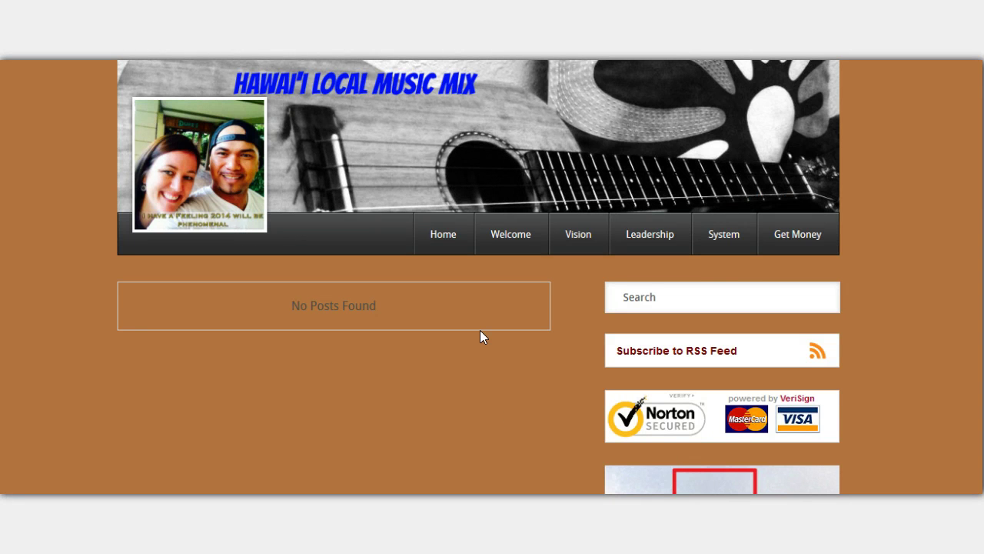
scroll(480, 336, down, 5)
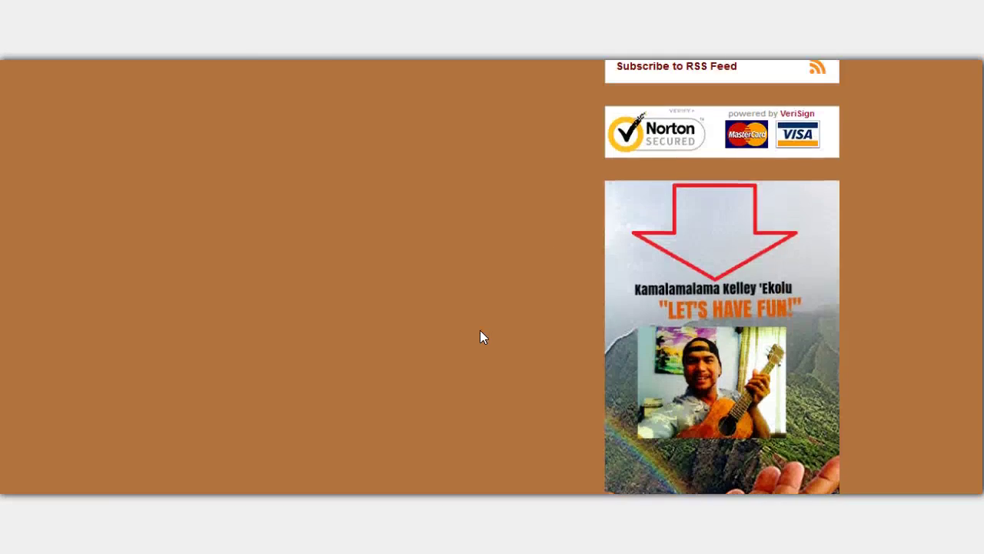
scroll(480, 336, up, 5)
Step: Expand its template settings, then open WakeUpNowkamalamalama from the Additional Links list
click(97, 108)
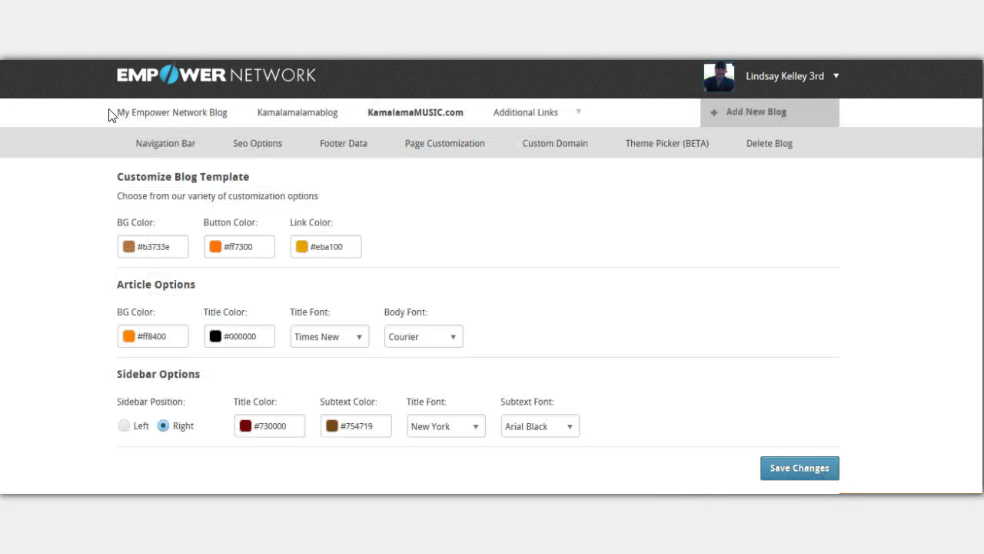
click(512, 112)
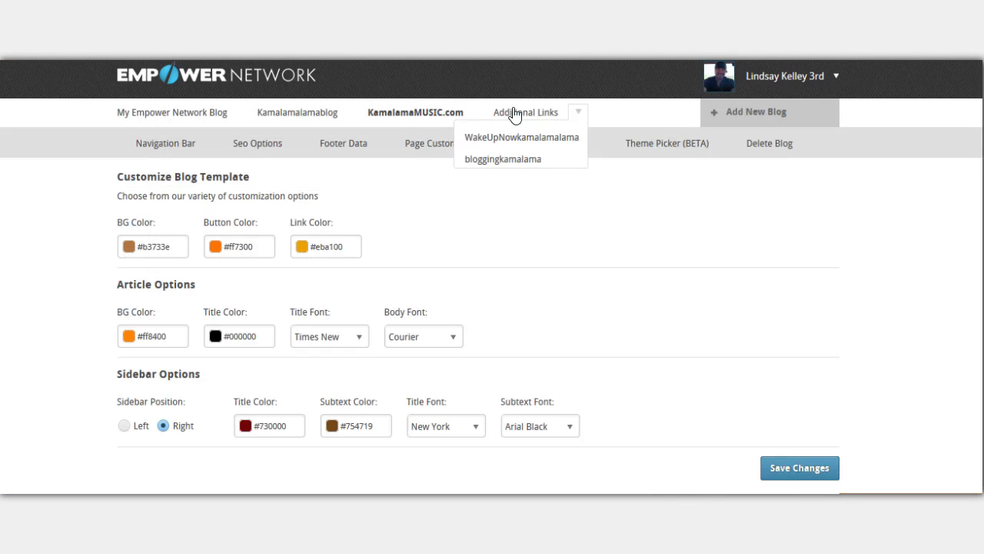
click(547, 140)
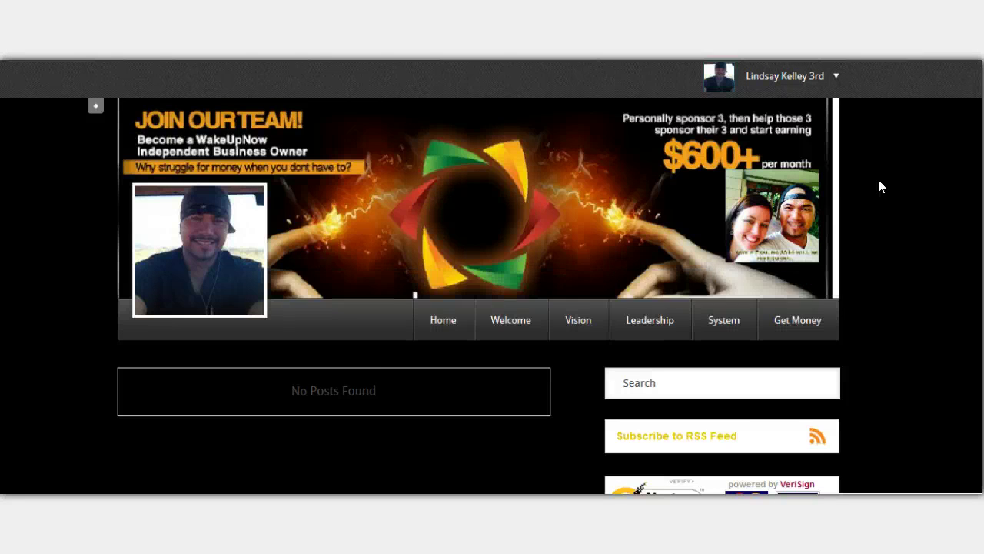
scroll(526, 254, down, 5)
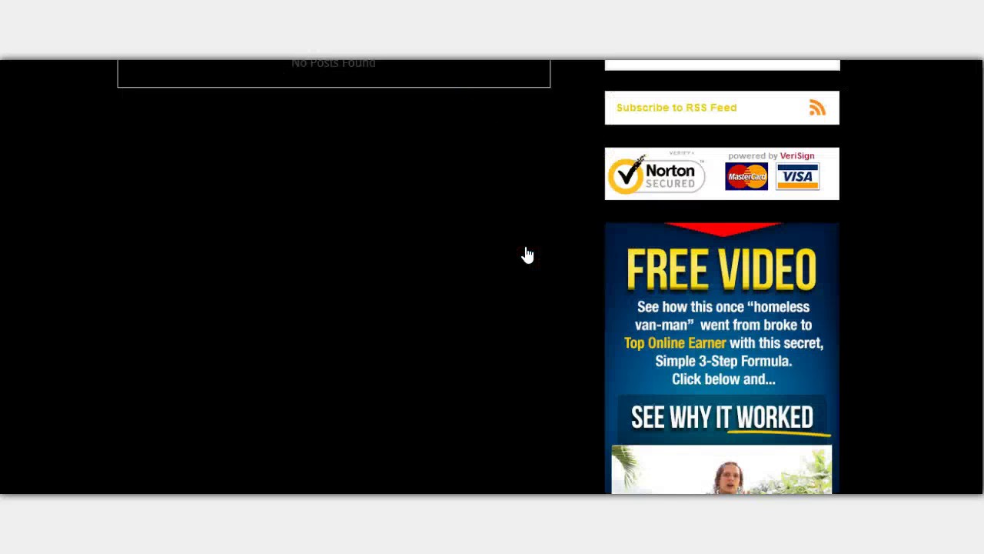
scroll(688, 234, down, 3)
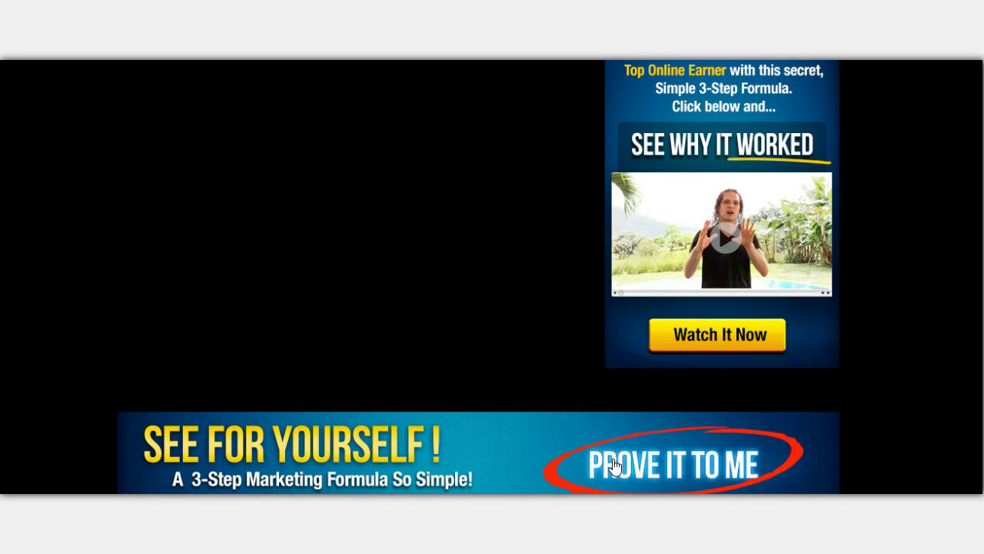
scroll(623, 437, up, 8)
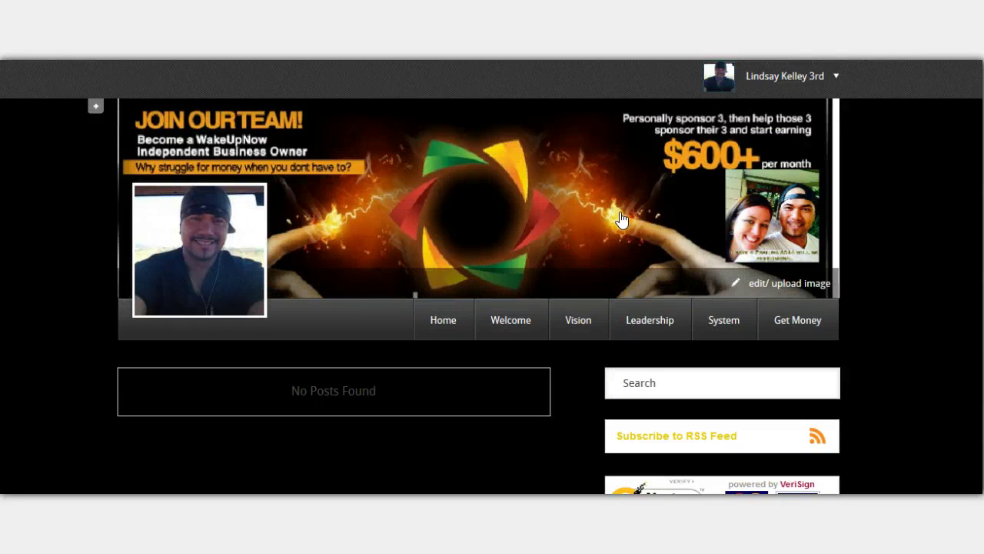
scroll(269, 336, down, 5)
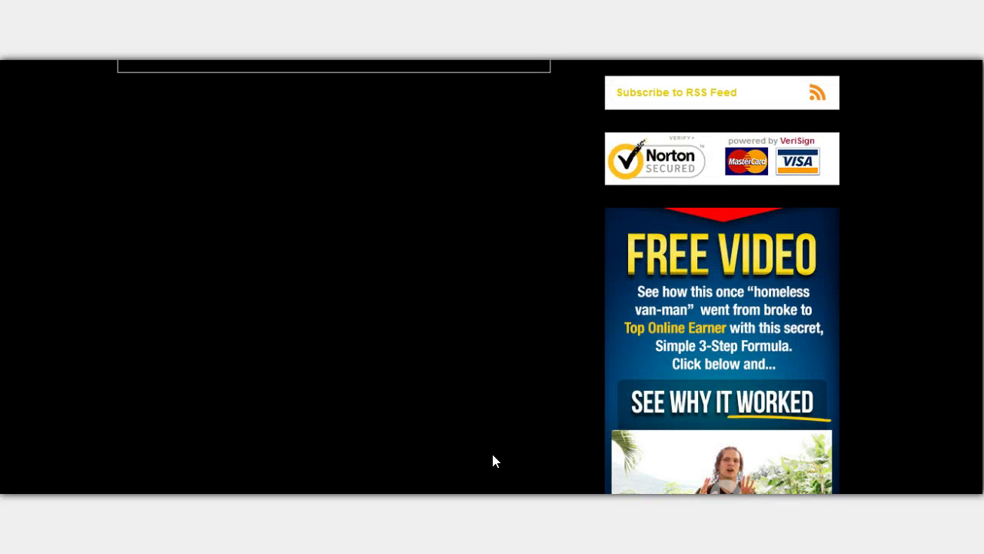
scroll(493, 458, up, 5)
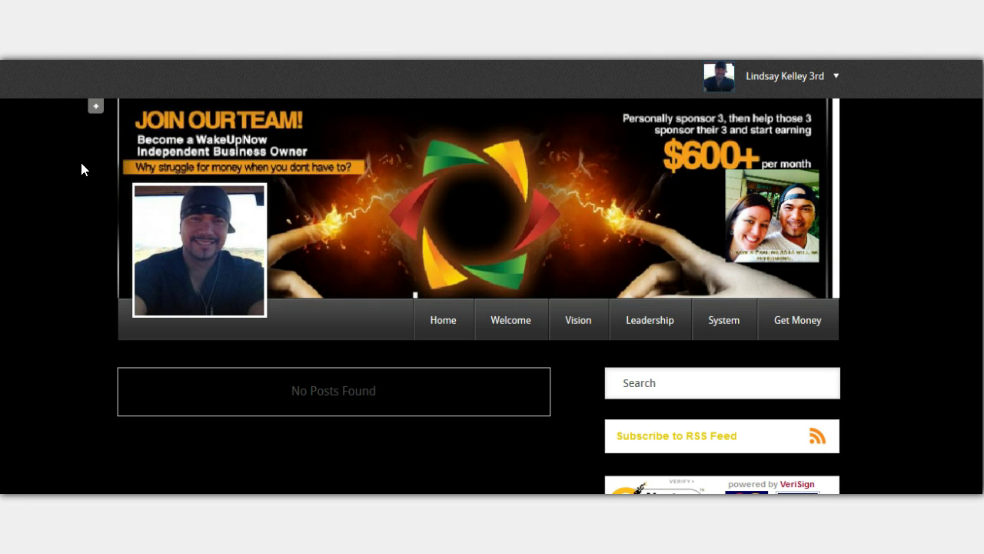
mouse_move(336, 158)
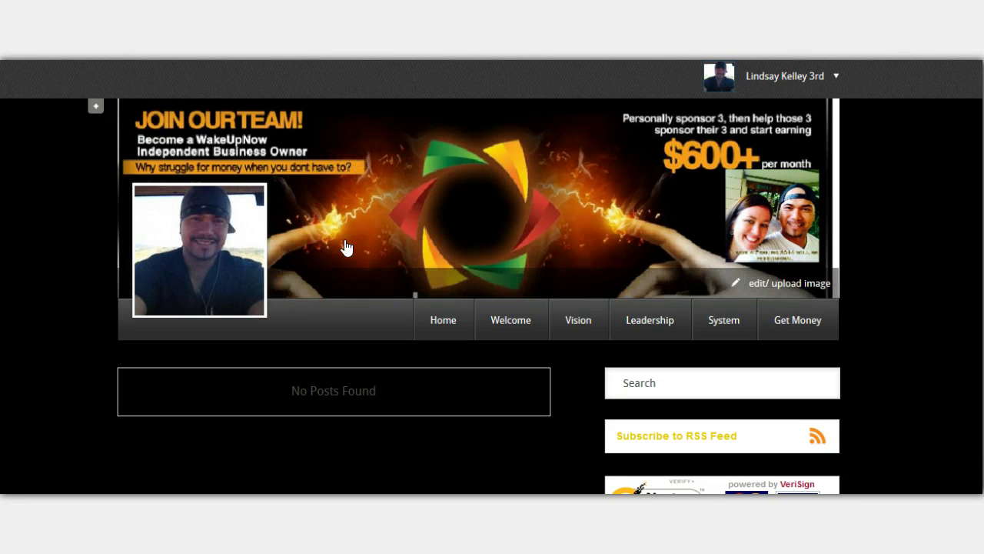
scroll(467, 273, down, 3)
scroll(466, 271, down, 5)
scroll(466, 271, up, 7)
scroll(466, 271, up, 2)
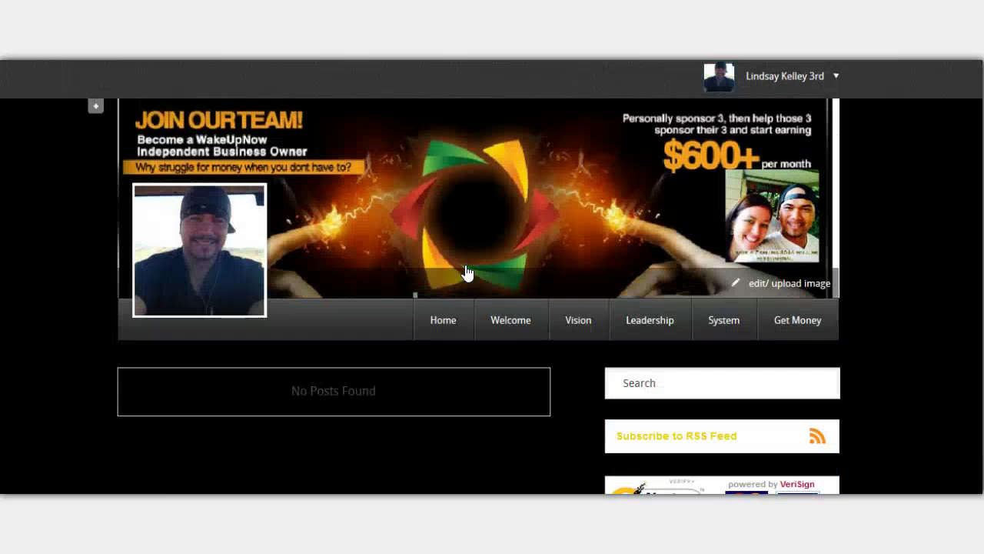
Step: Show the WakeUpNow template settings, browse the Theme Picker (BETA) thumbnails, then return
click(97, 108)
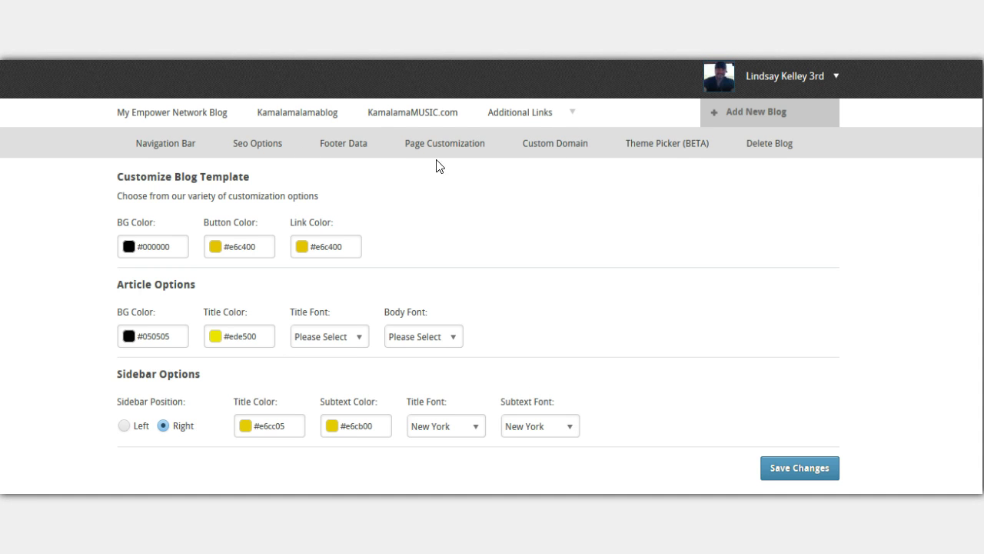
click(680, 148)
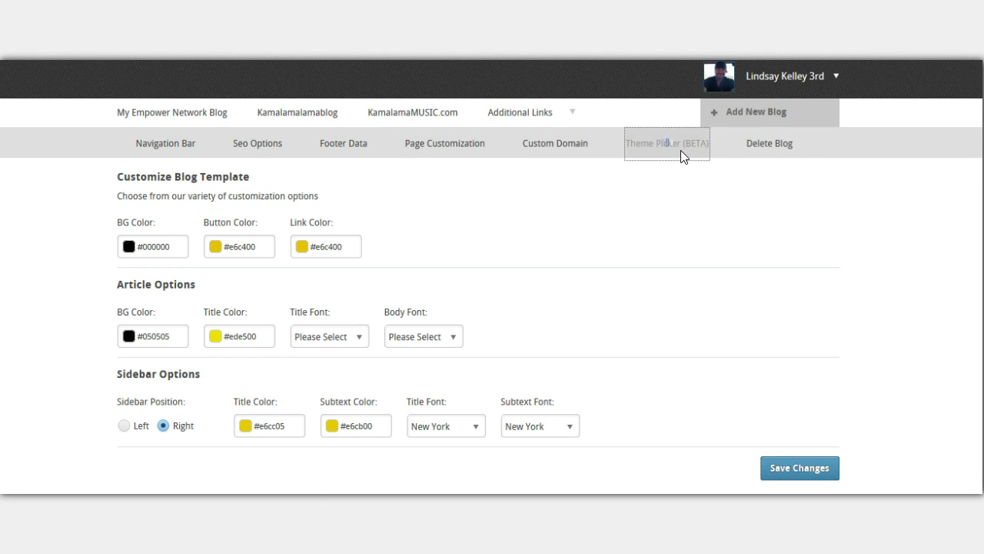
mouse_move(686, 273)
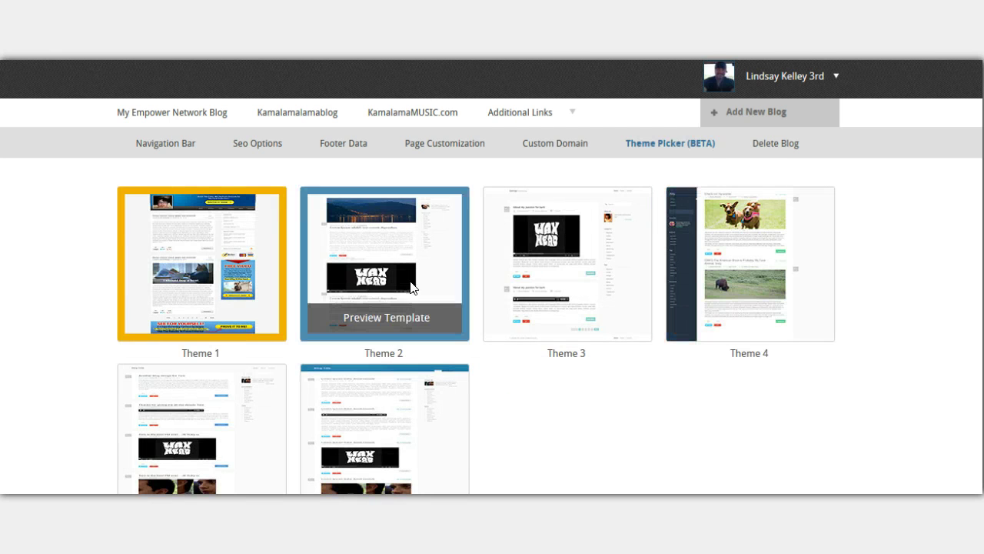
mouse_move(390, 438)
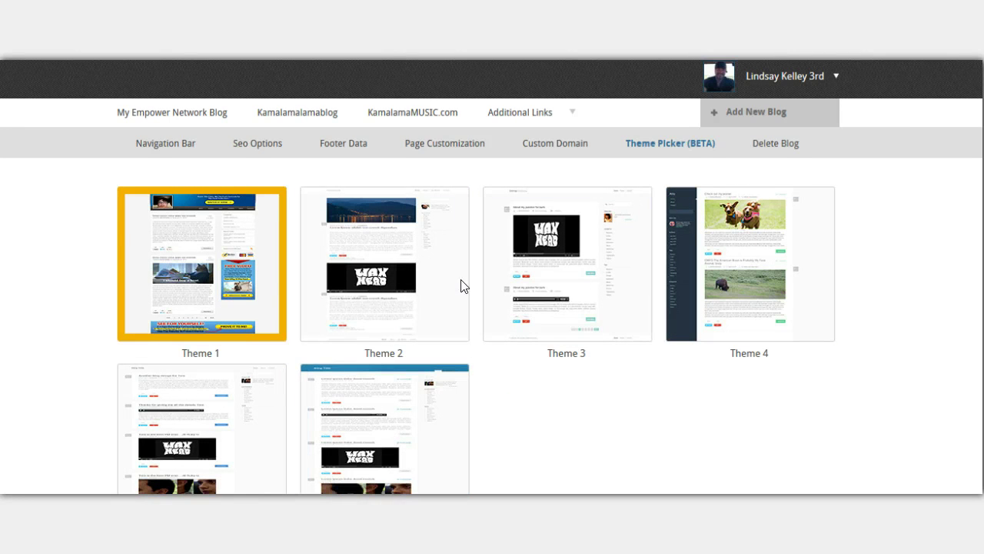
click(188, 121)
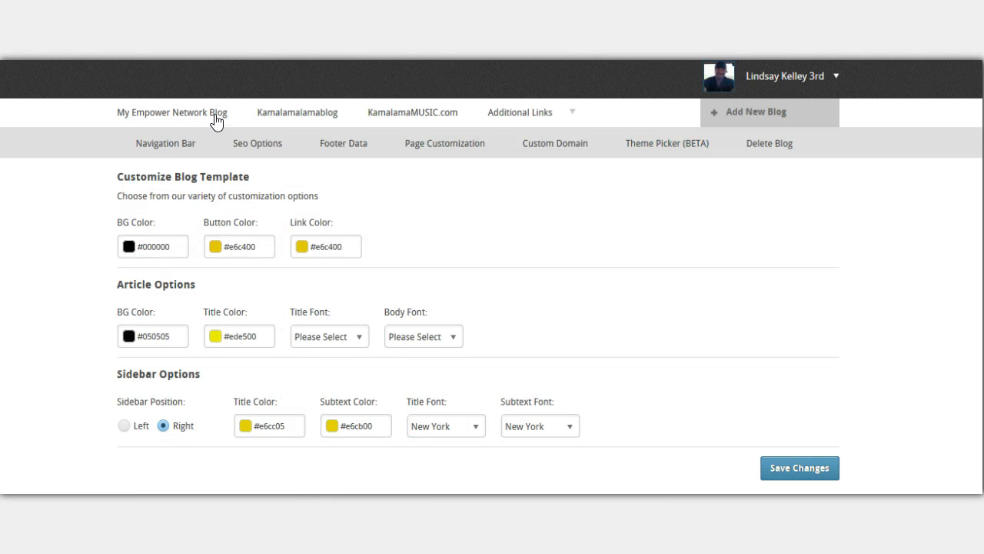
Step: Load My Empower Network Blog and scroll past the Facebook tips post
click(217, 121)
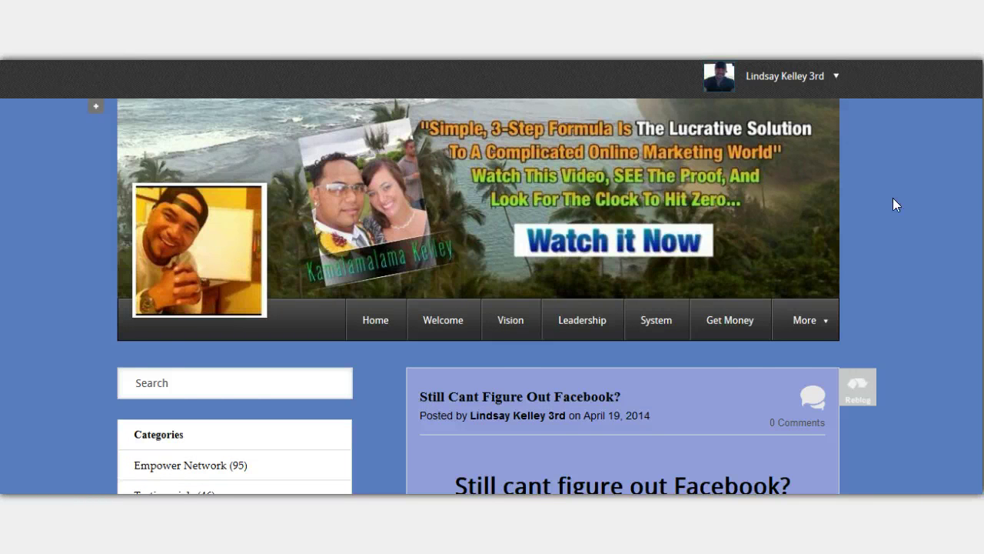
scroll(893, 200, down, 4)
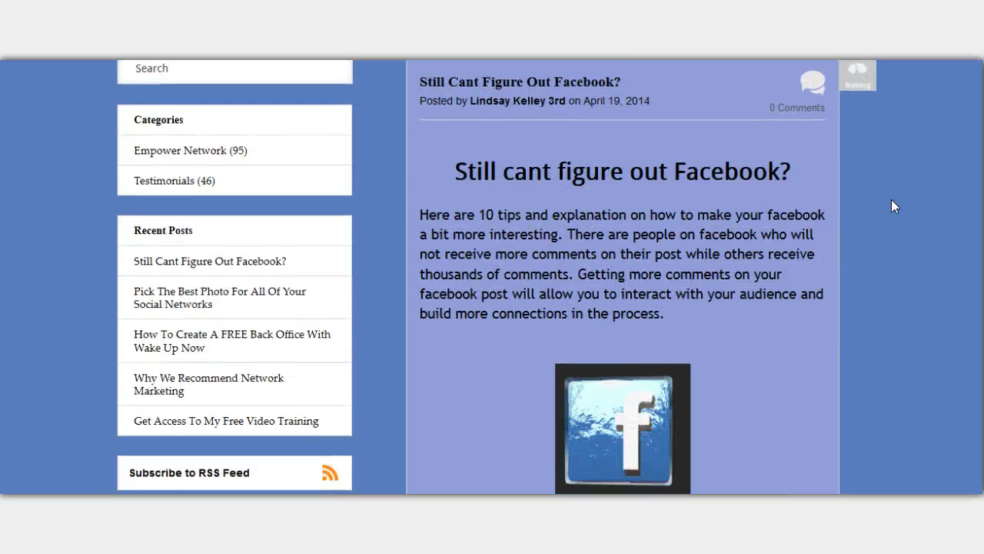
scroll(892, 202, up, 2)
scroll(892, 201, up, 1)
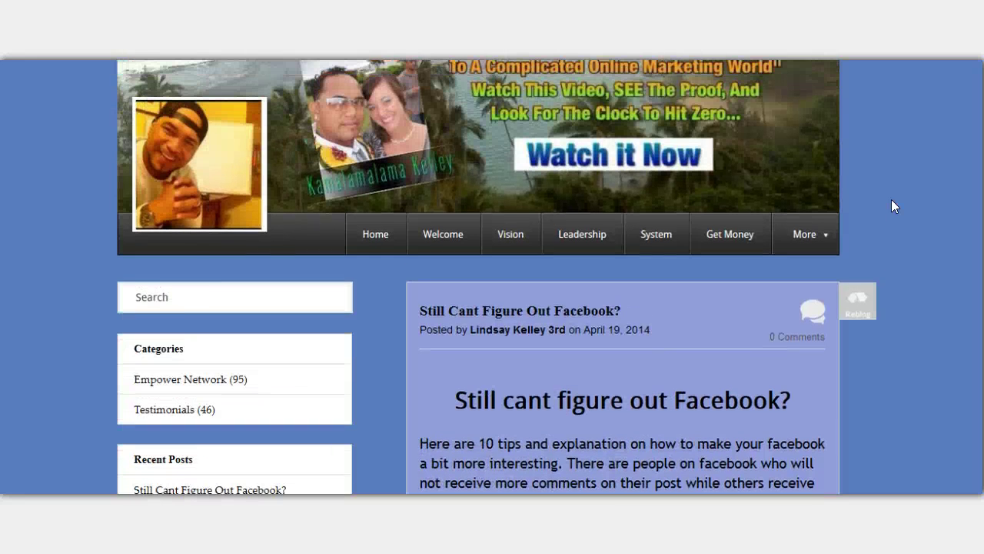